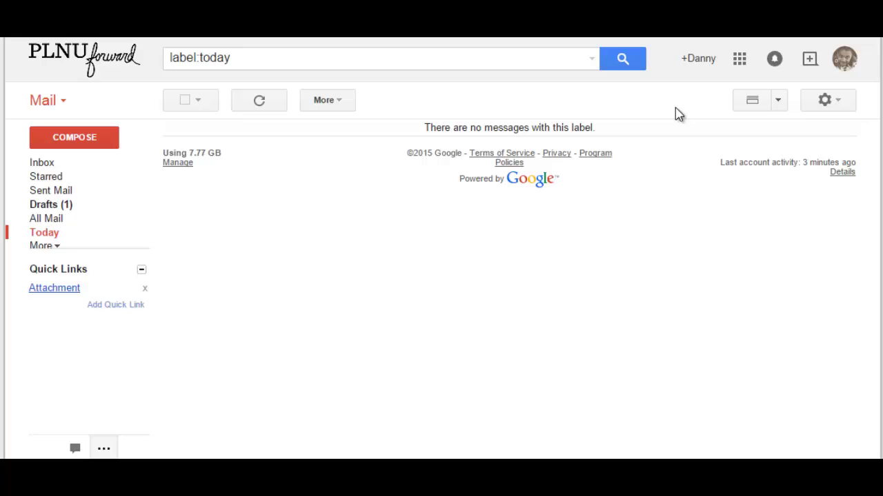
# - Create a new label named Project in the Labels settings
pyautogui.click(833, 110)
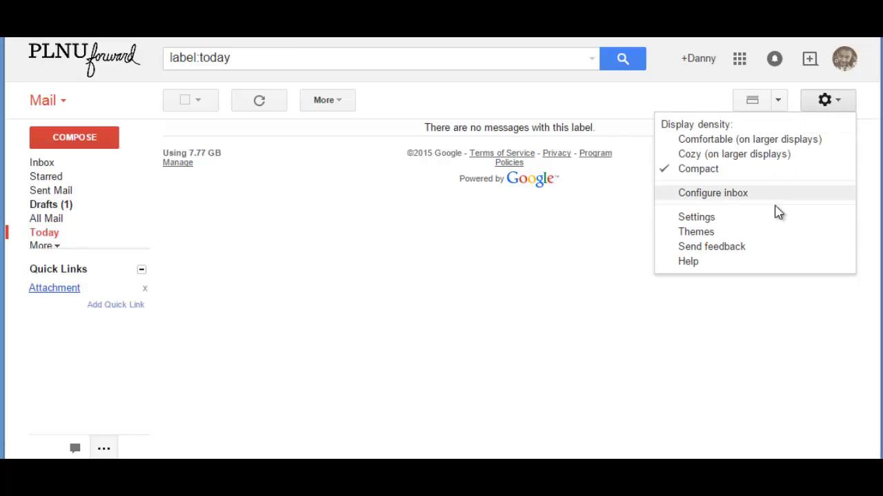
pyautogui.click(697, 217)
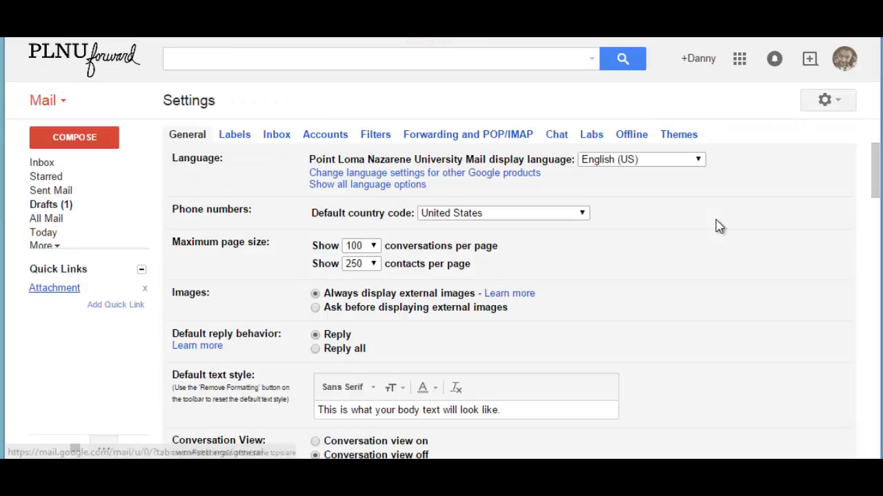
pyautogui.click(246, 139)
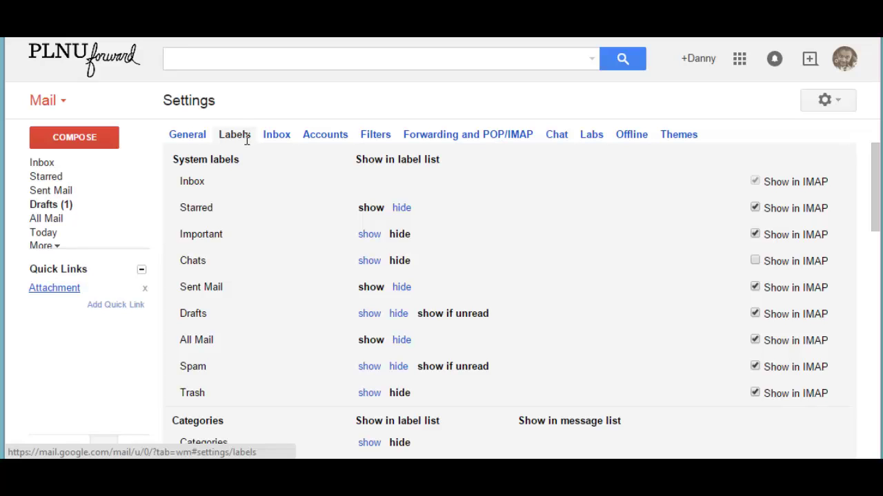
pyautogui.moveTo(875, 173)
pyautogui.mouseDown()
pyautogui.moveTo(853, 258)
pyautogui.moveTo(851, 356)
pyautogui.mouseUp()
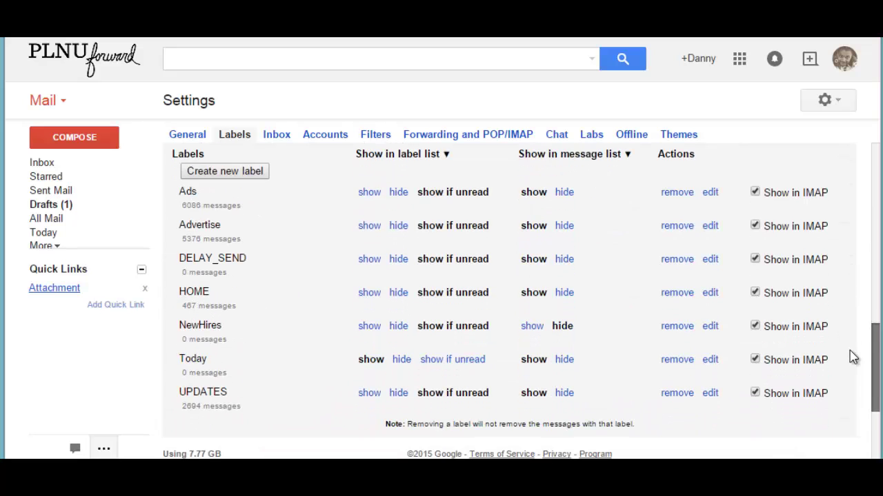
pyautogui.click(231, 174)
pyautogui.write('Project')
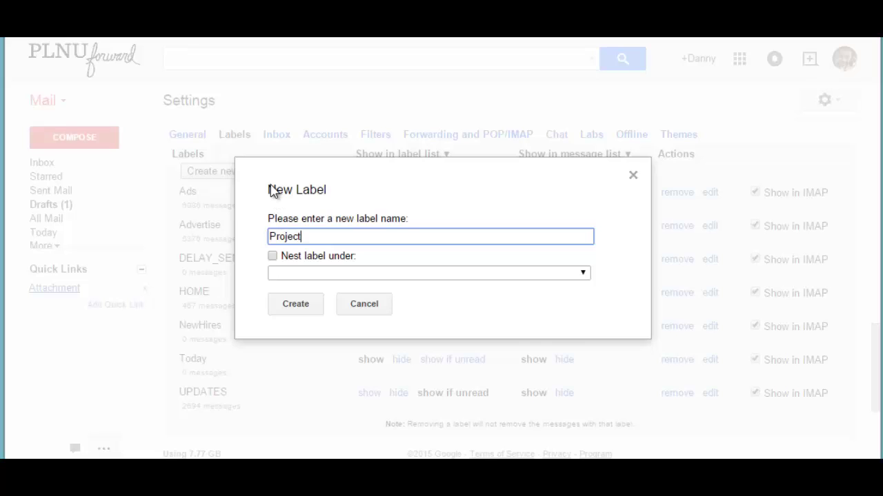
pyautogui.click(283, 309)
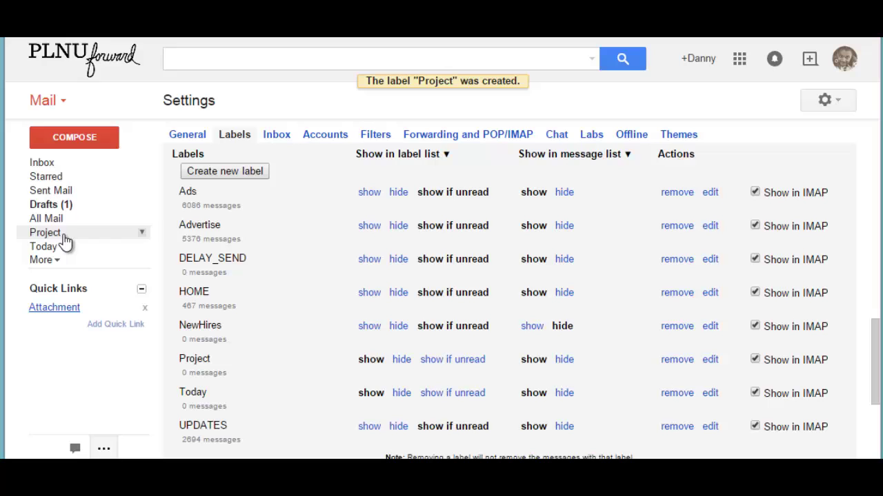
# - Move the Fwd: TeamDynamix conversation from the Inbox into the Project label
pyautogui.click(73, 237)
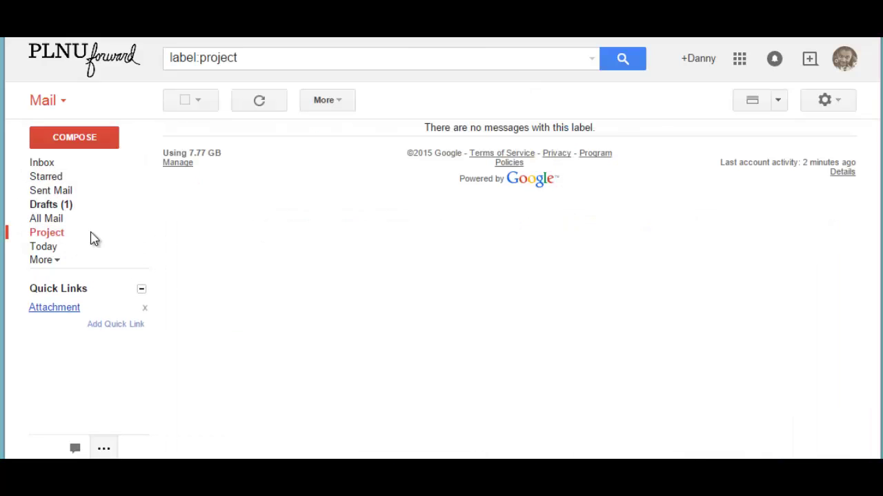
pyautogui.click(40, 165)
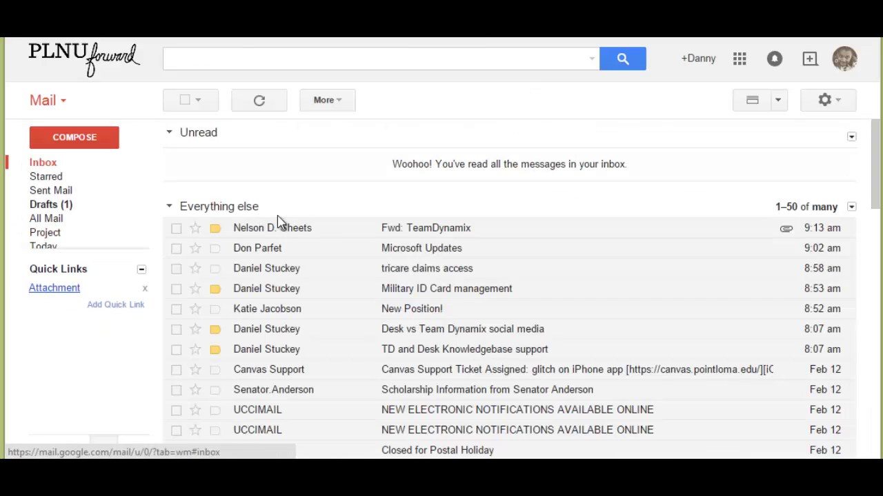
pyautogui.click(176, 230)
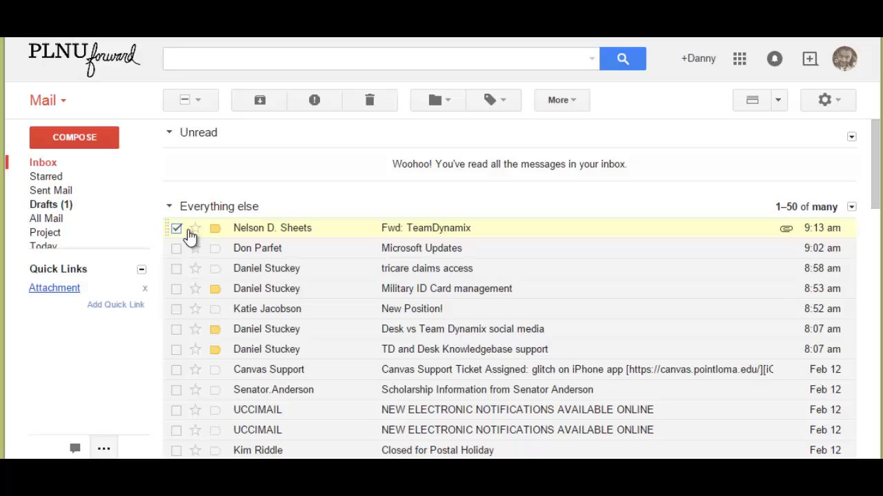
pyautogui.click(511, 104)
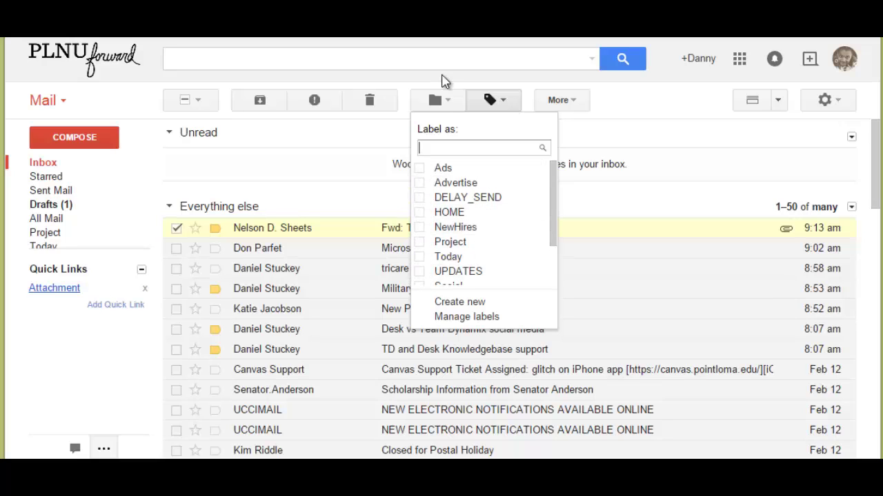
pyautogui.click(445, 104)
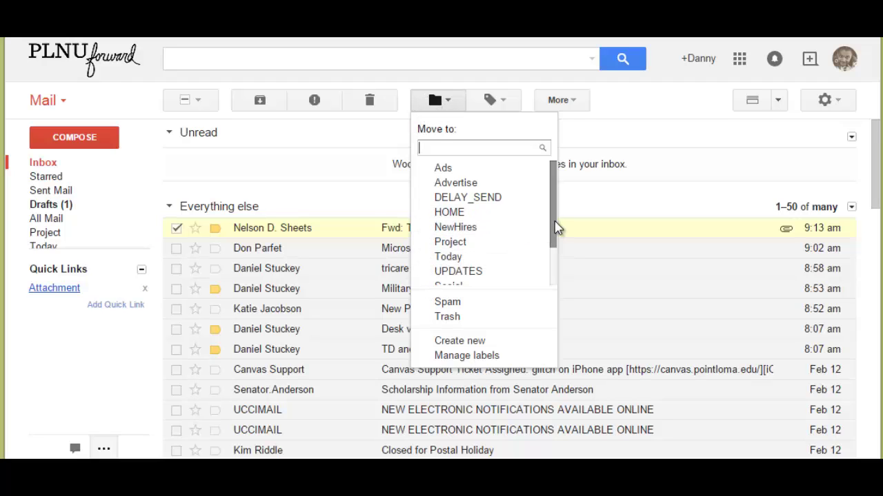
pyautogui.moveTo(557, 227); pyautogui.dragTo(551, 251)
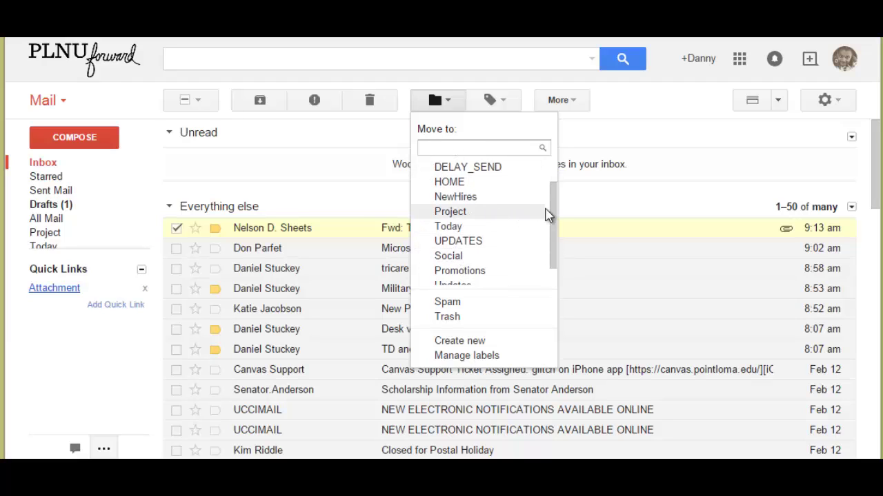
pyautogui.click(445, 213)
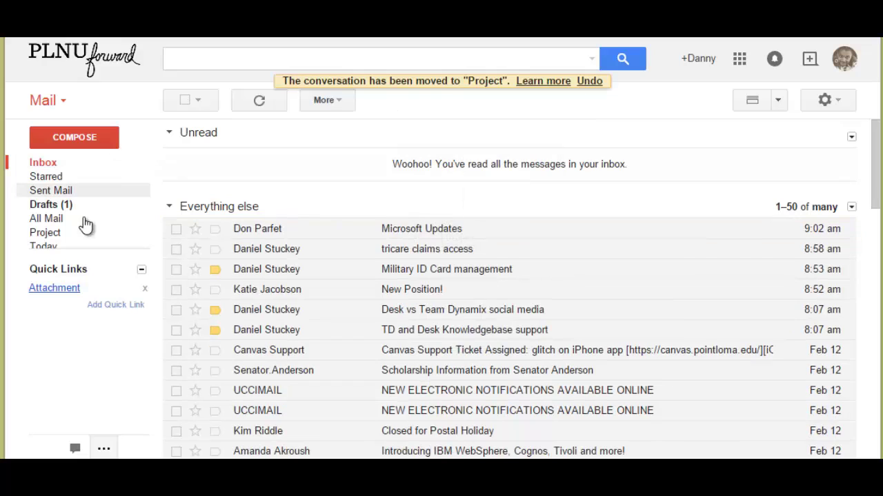
pyautogui.moveTo(45, 233)
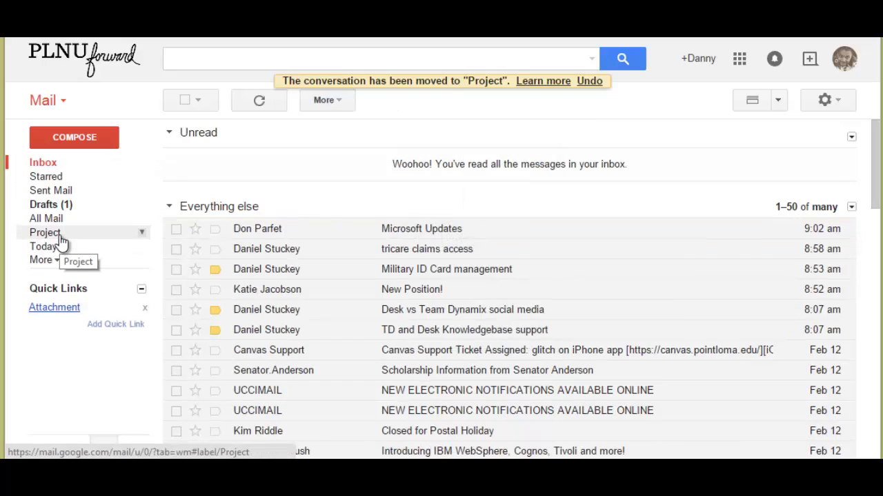
# - Add the Today label to the Fwd: TeamDynamix conversation
pyautogui.click(60, 238)
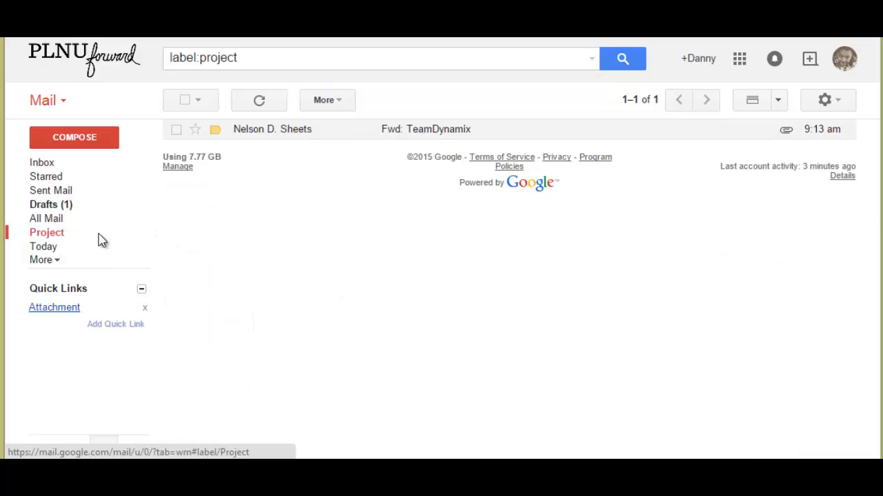
pyautogui.click(410, 139)
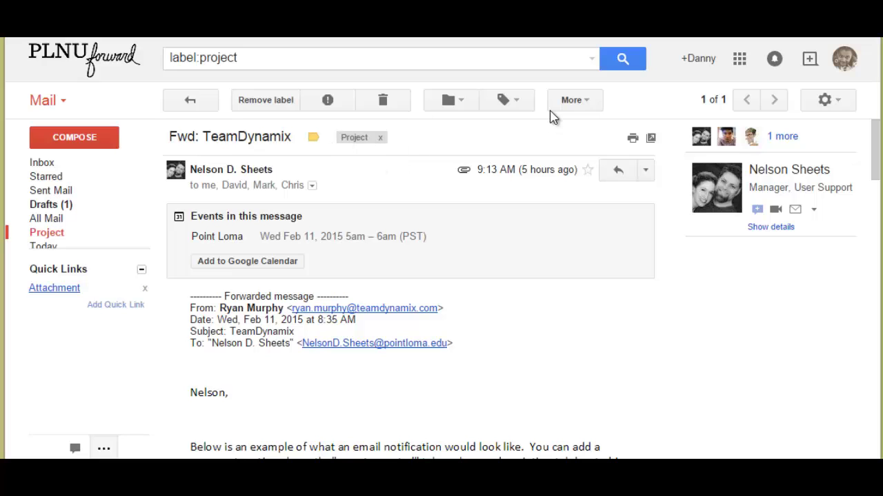
pyautogui.click(510, 100)
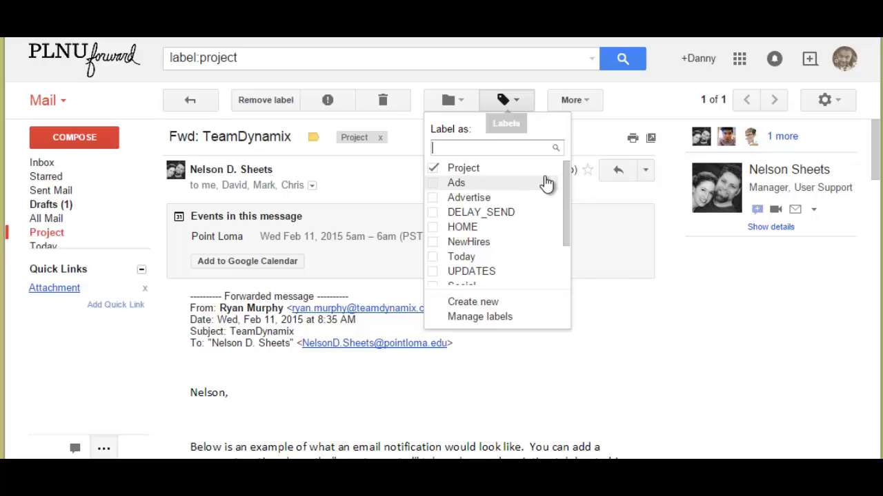
pyautogui.click(433, 257)
pyautogui.click(459, 304)
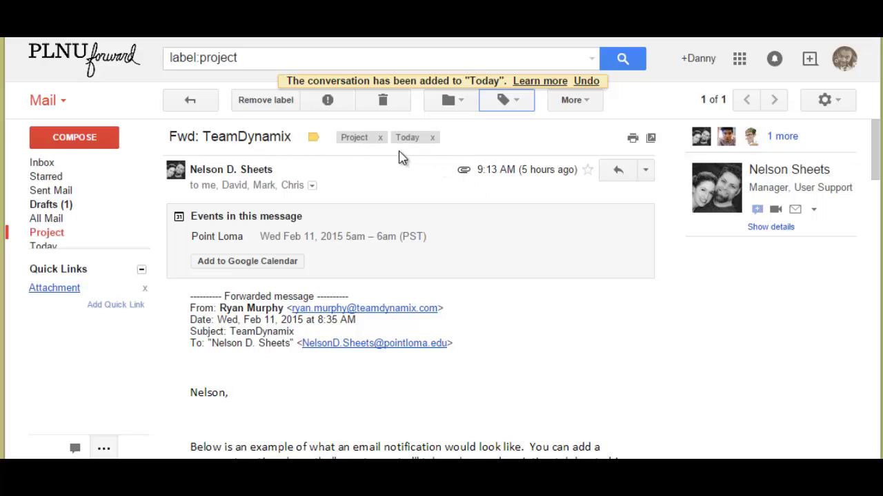
# - Compare the Today and Project label views, each showing the TeamDynamix conversation
pyautogui.click(43, 247)
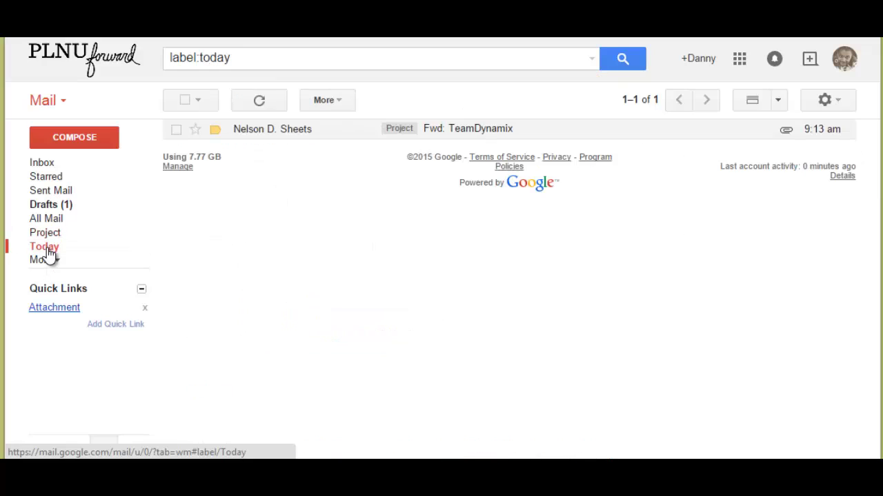
pyautogui.click(45, 234)
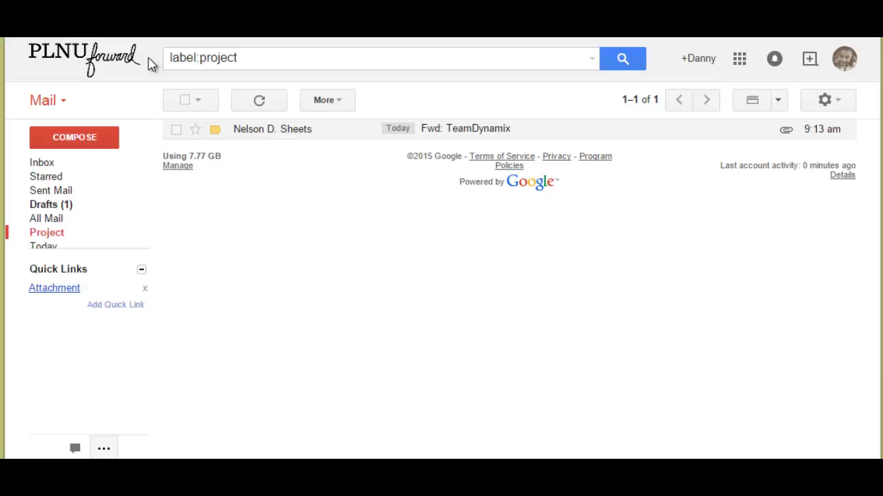
pyautogui.click(78, 250)
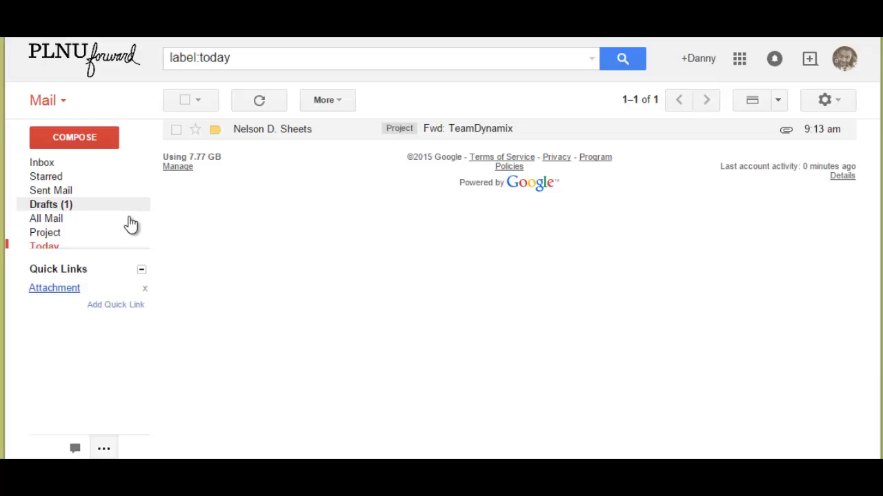
pyautogui.click(87, 234)
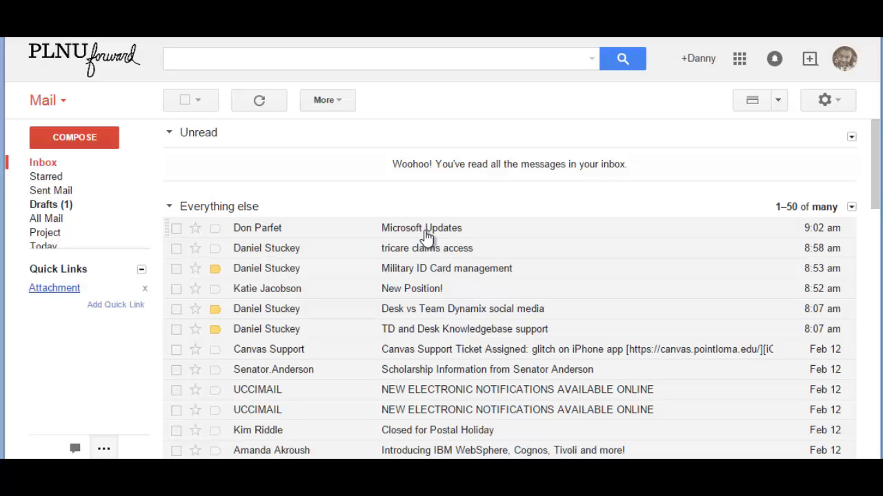
# - Show the Filters tab in Gmail settings
pyautogui.click(826, 102)
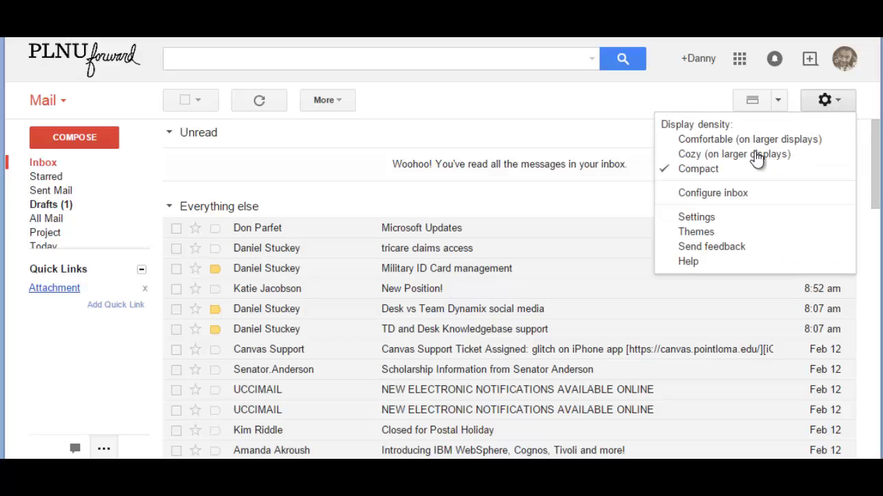
pyautogui.click(692, 219)
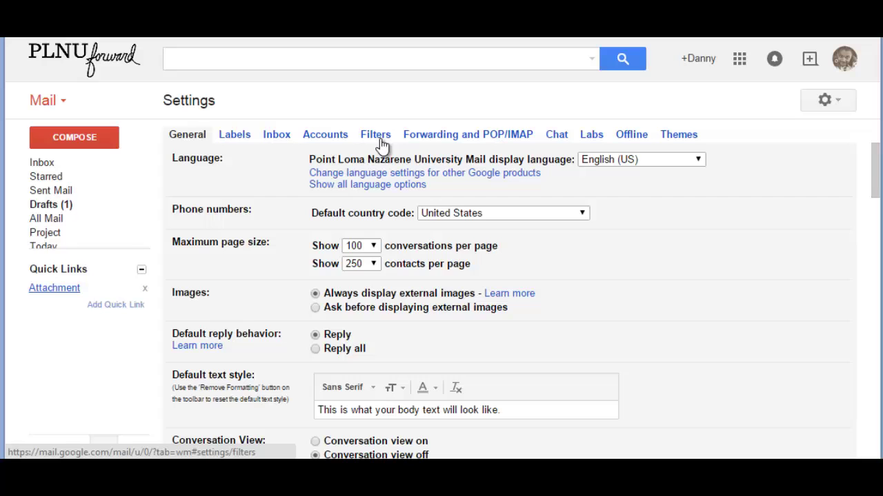
pyautogui.click(382, 136)
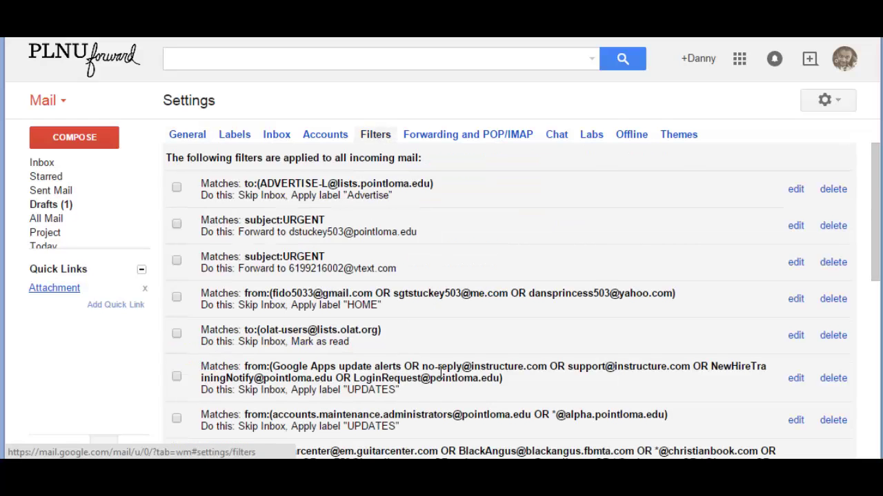
# - Start a new filter matching the subject Microsoft Updates
pyautogui.scroll(-10, 439, 373)
pyautogui.click(473, 276)
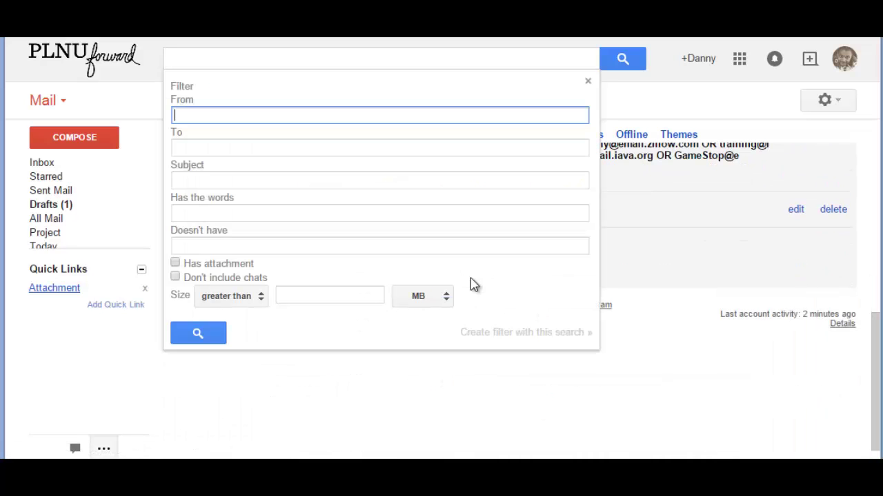
pyautogui.click(393, 182)
pyautogui.write('Microsoft Updates')
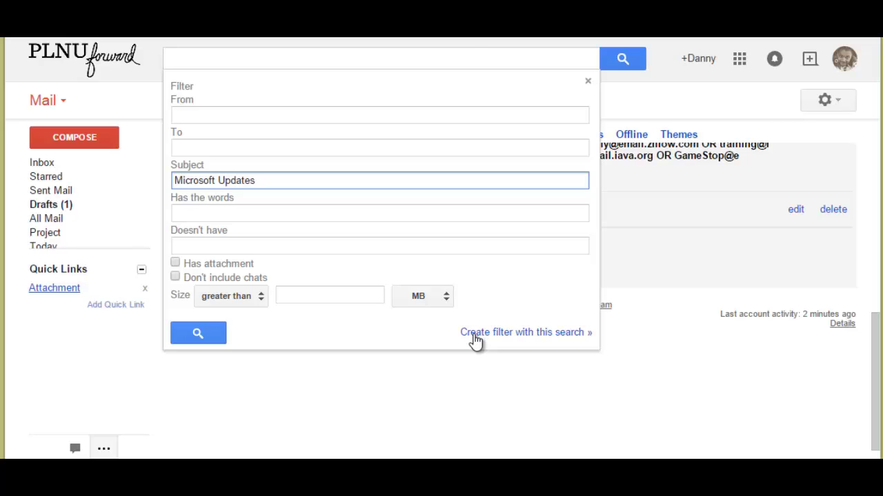
pyautogui.click(475, 338)
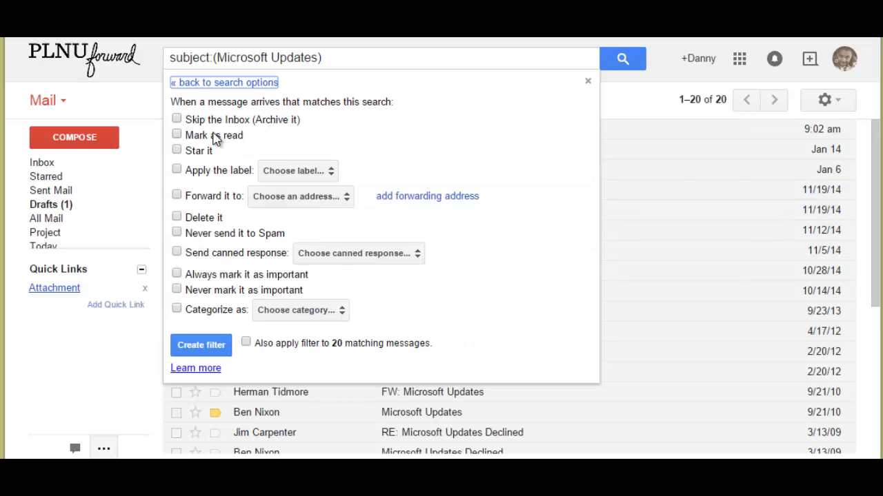
# - Make the filter skip the Inbox, apply the Project label, and cover the 20 existing matches
pyautogui.click(177, 120)
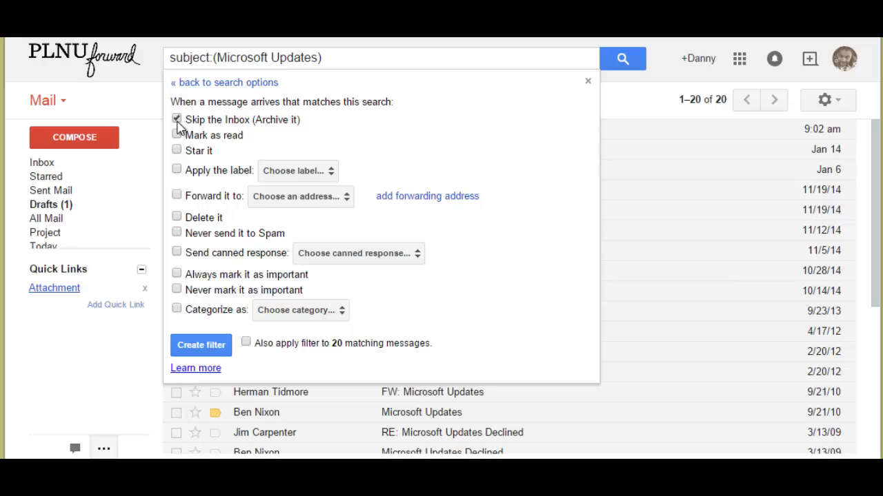
pyautogui.click(180, 171)
pyautogui.click(295, 173)
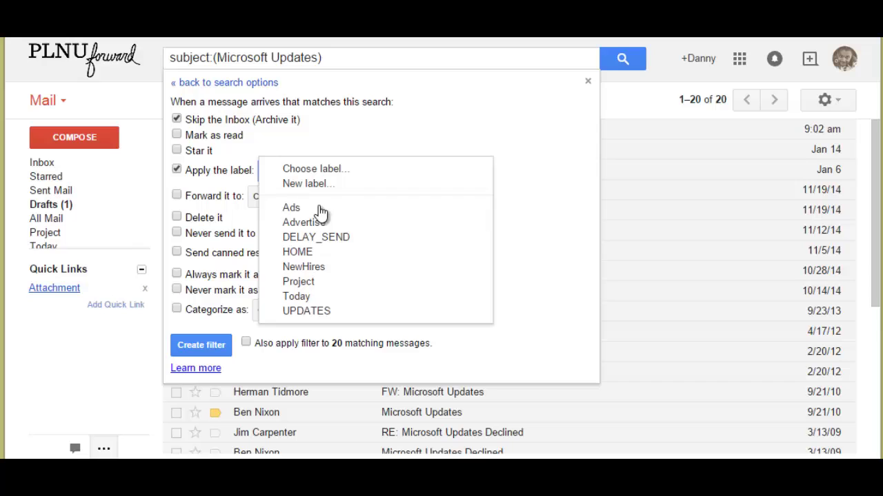
pyautogui.click(315, 286)
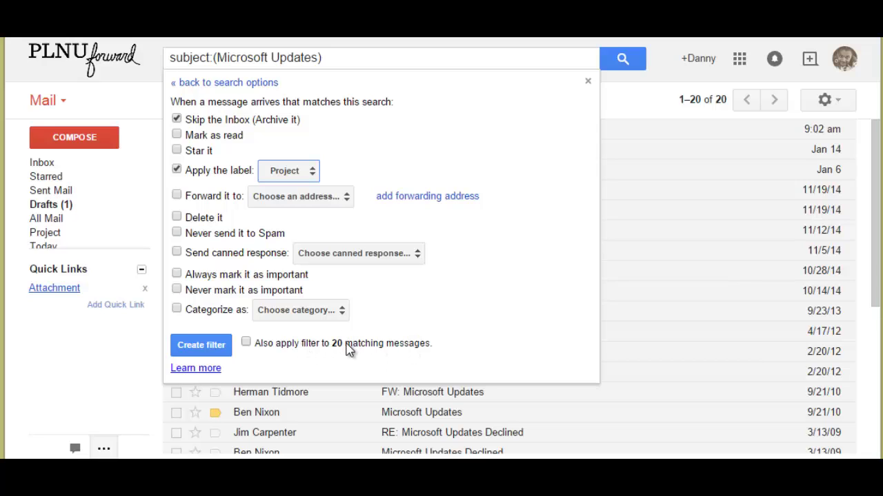
pyautogui.click(246, 343)
# - Save the Microsoft Updates filter and view its 20 messages under Project
pyautogui.click(210, 349)
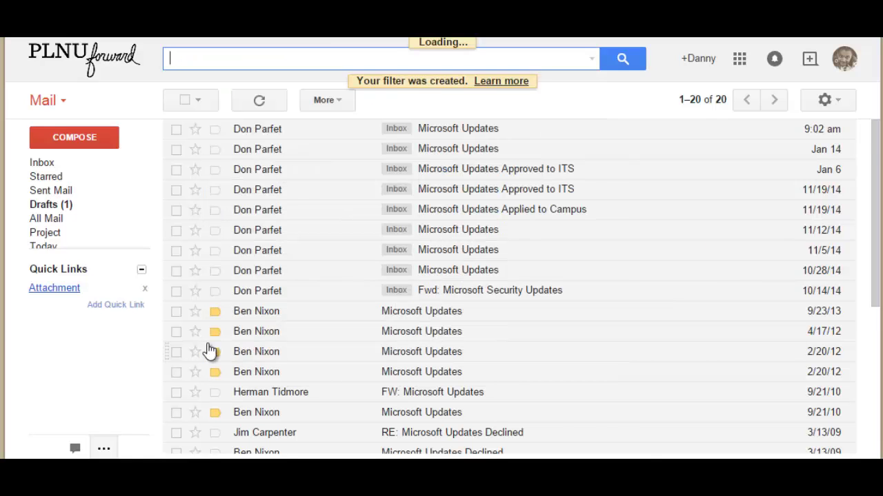
pyautogui.moveTo(46, 219)
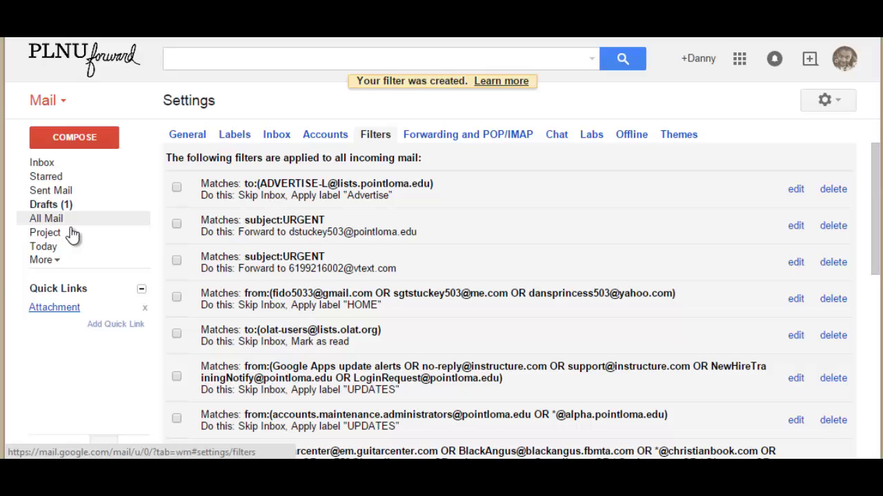
pyautogui.click(45, 233)
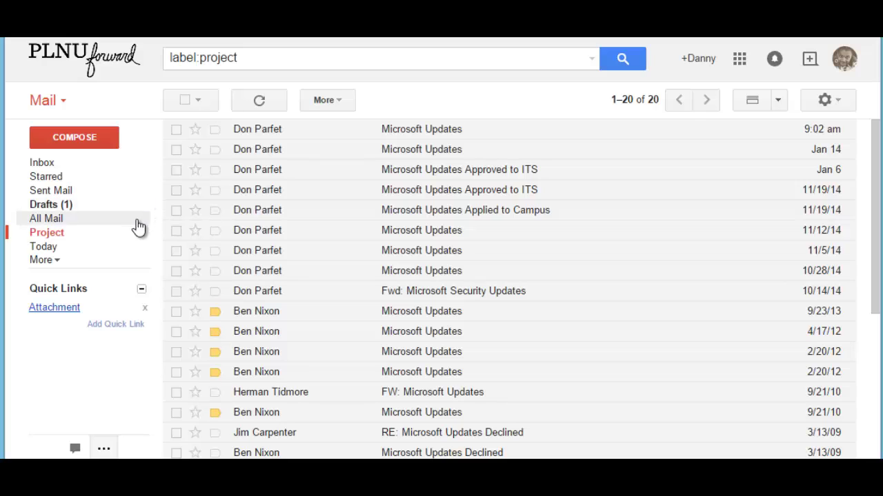
pyautogui.moveTo(83, 233)
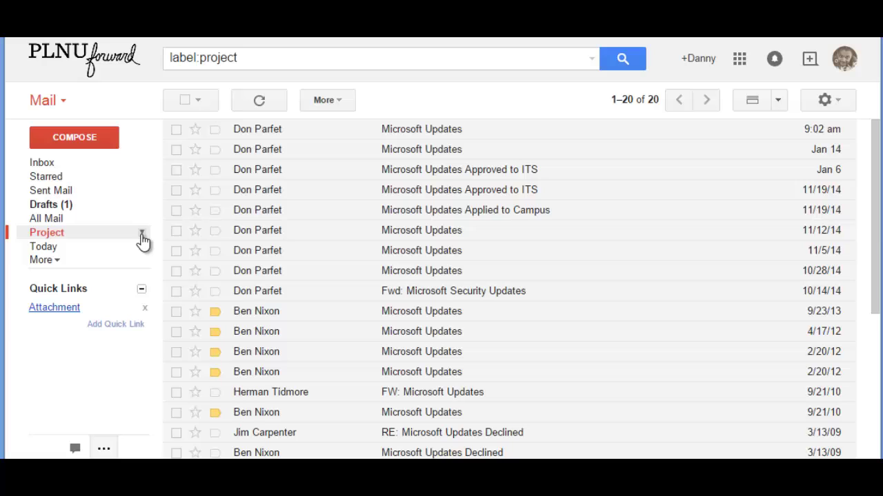
# - Set the Project label to Show if unread in the label list
pyautogui.click(142, 234)
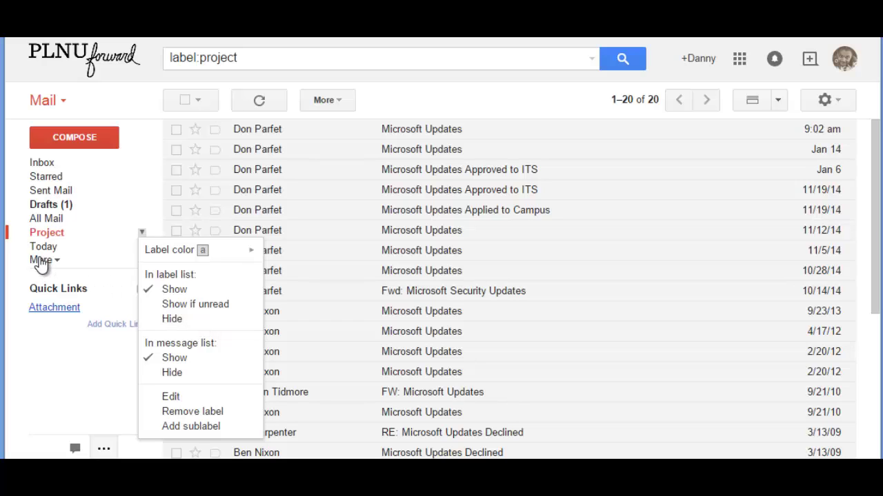
pyautogui.click(204, 305)
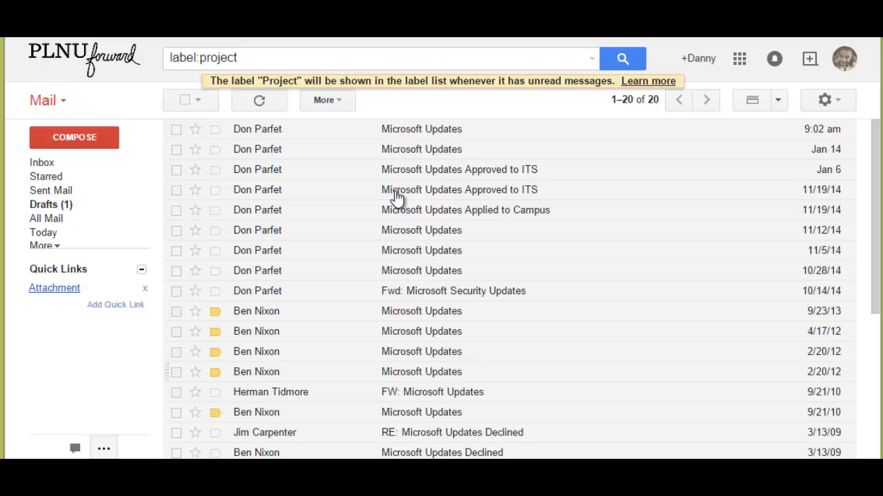
# - Mark the first Microsoft Updates message unread, then open it to read it
pyautogui.click(176, 129)
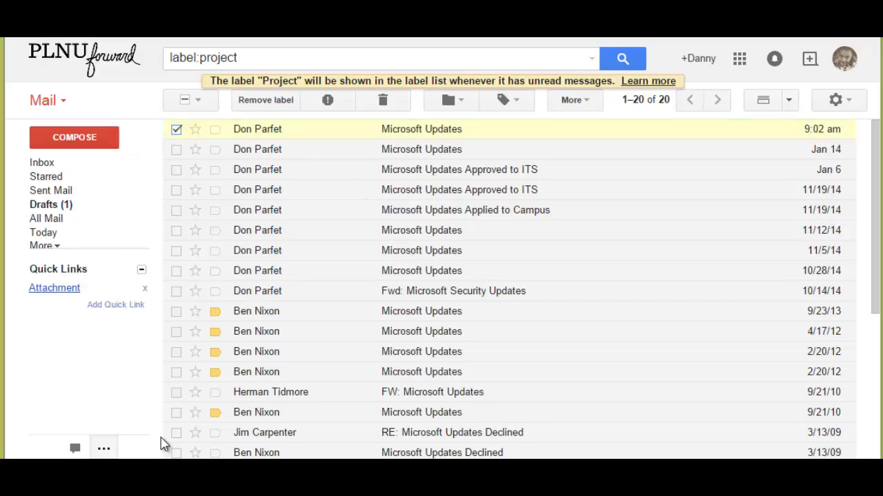
pyautogui.click(589, 111)
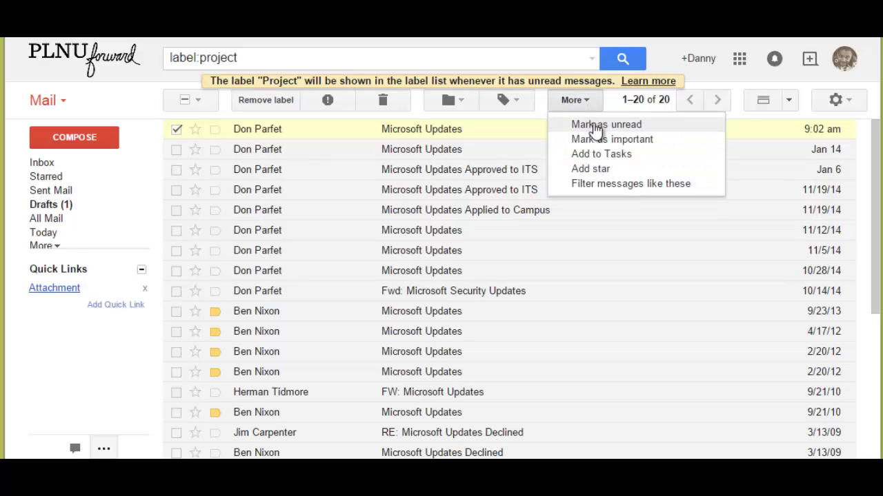
pyautogui.click(596, 126)
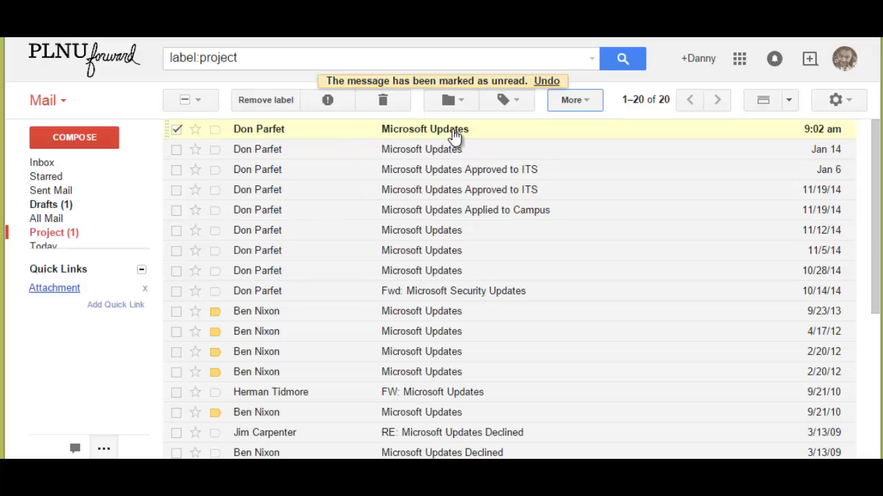
pyautogui.click(431, 134)
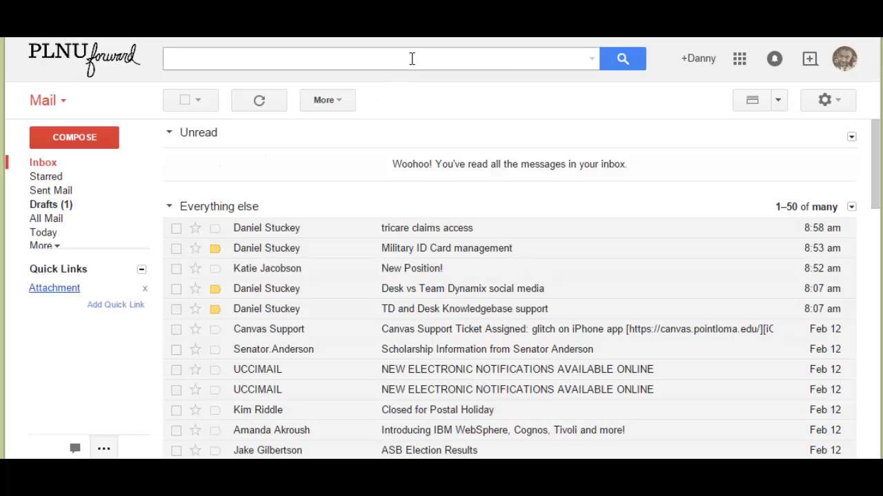
# - Open advanced search, step through the From, To, Subject and word fields, and open the date picker
pyautogui.click(411, 59)
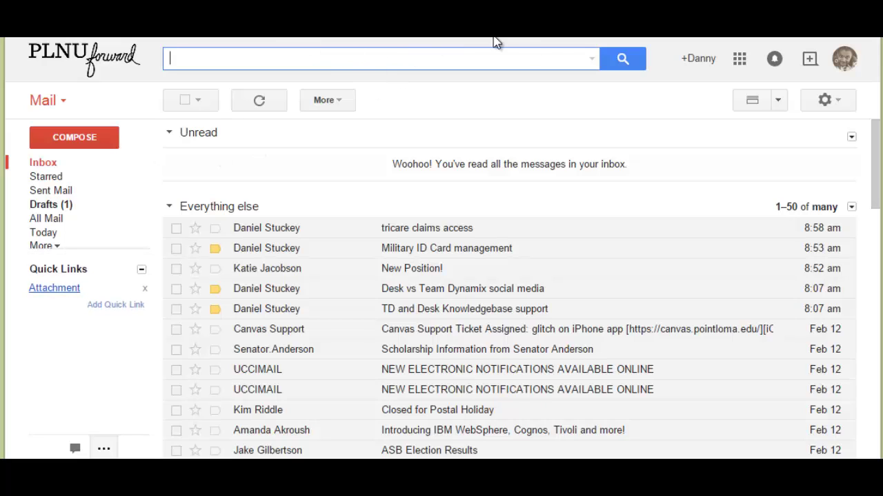
pyautogui.click(591, 60)
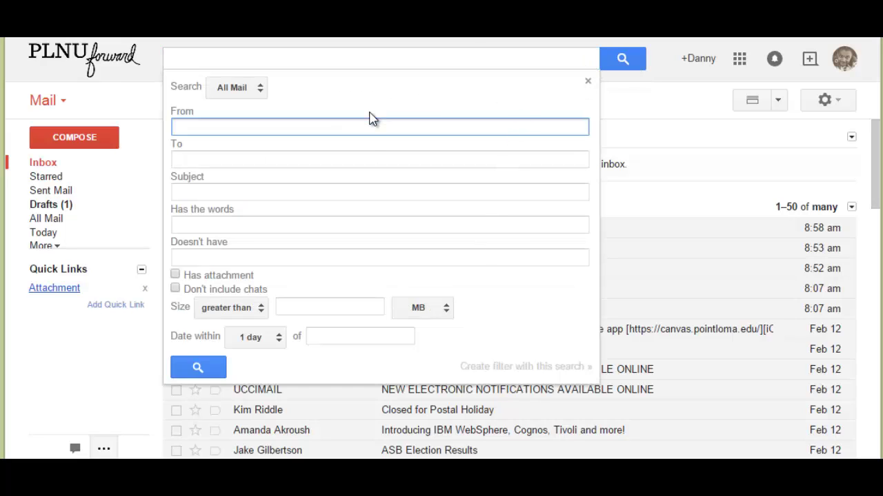
pyautogui.click(371, 161)
pyautogui.click(368, 193)
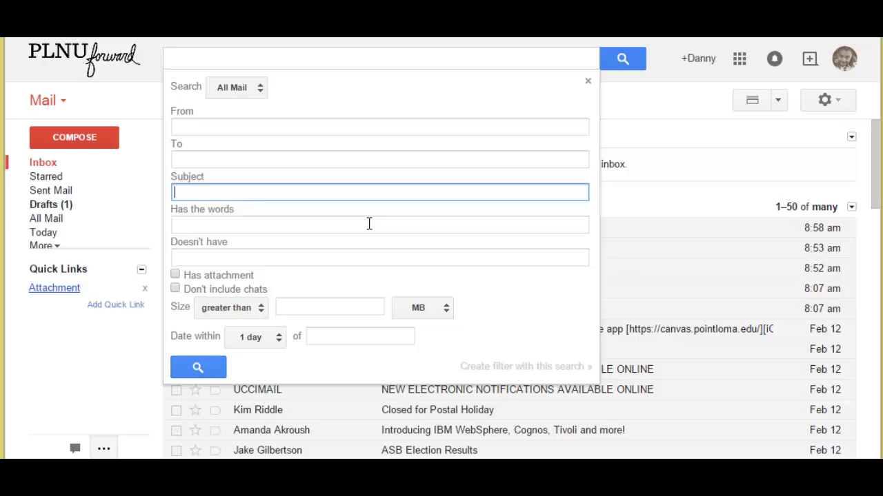
pyautogui.click(369, 224)
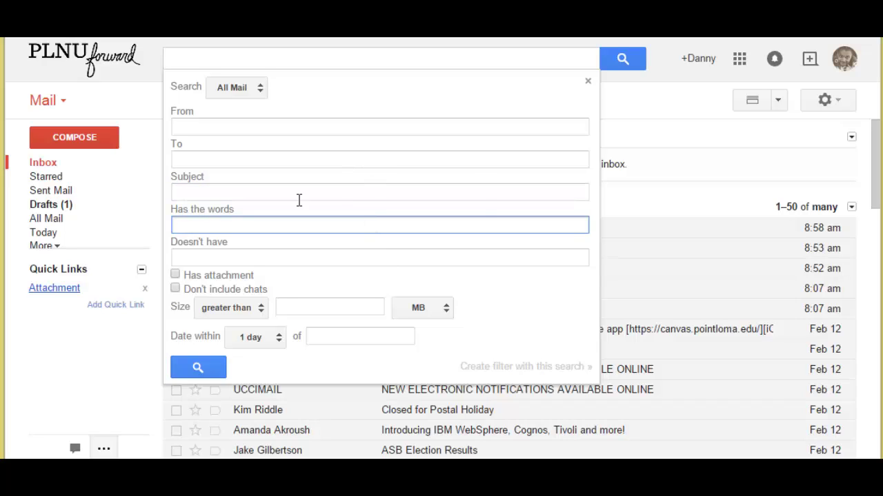
pyautogui.click(338, 253)
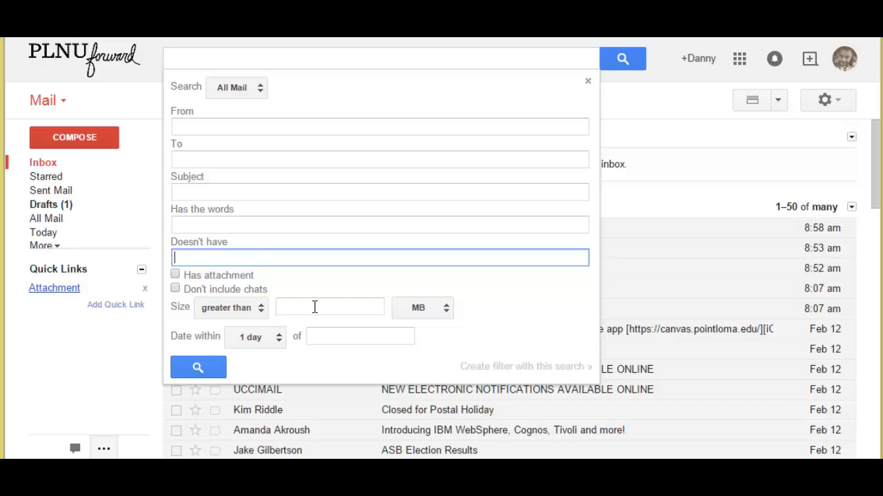
pyautogui.click(353, 335)
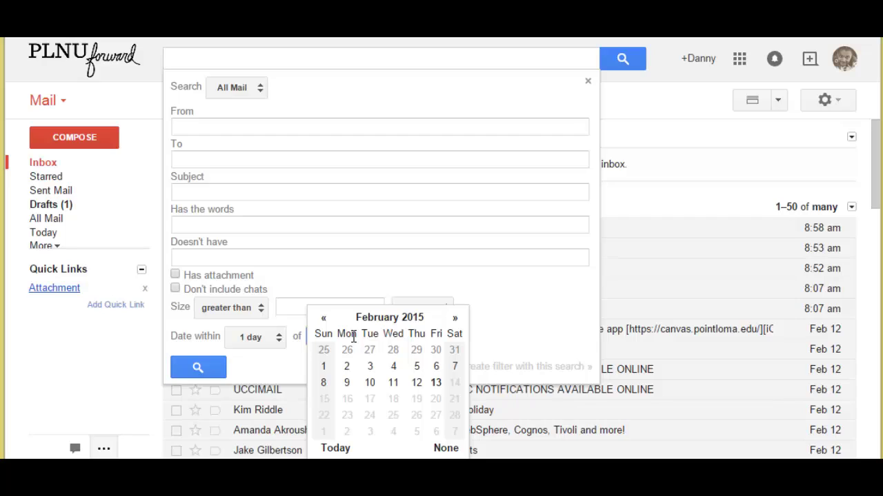
# - Search for Golf between 2006/7/25 and 2006/7/28, finding the Golf Clinic message
pyautogui.click(270, 193)
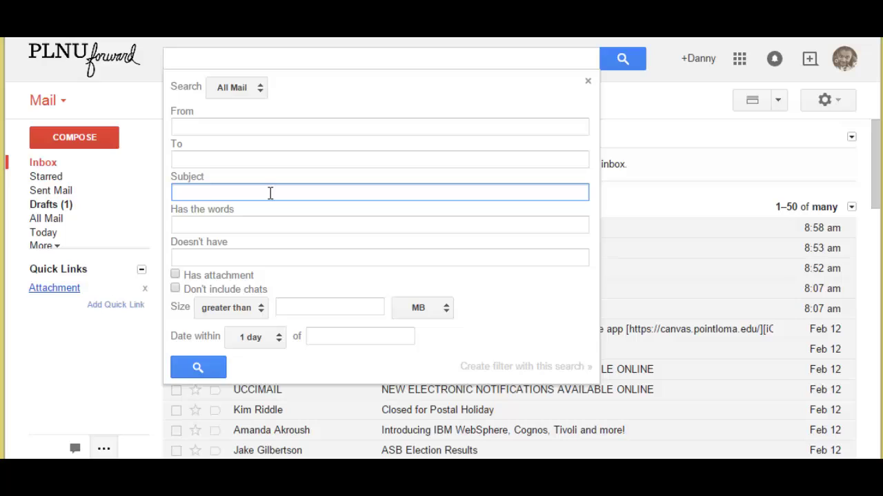
pyautogui.click(279, 224)
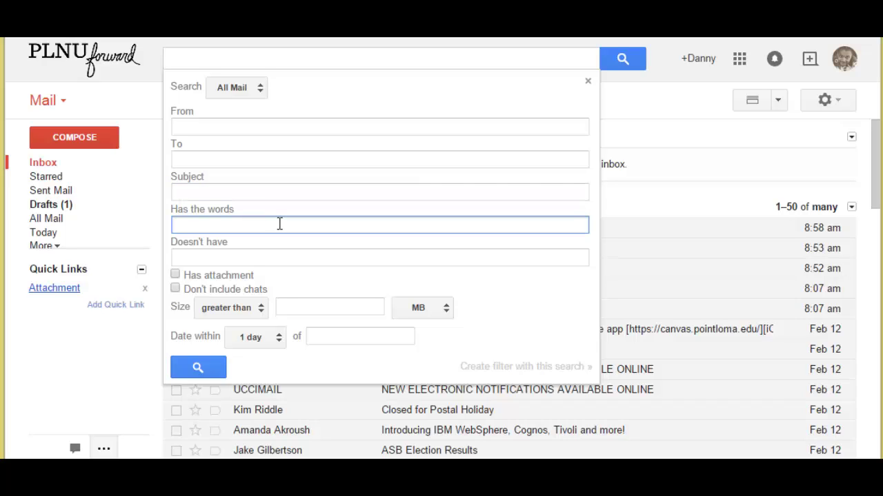
pyautogui.write('Golf')
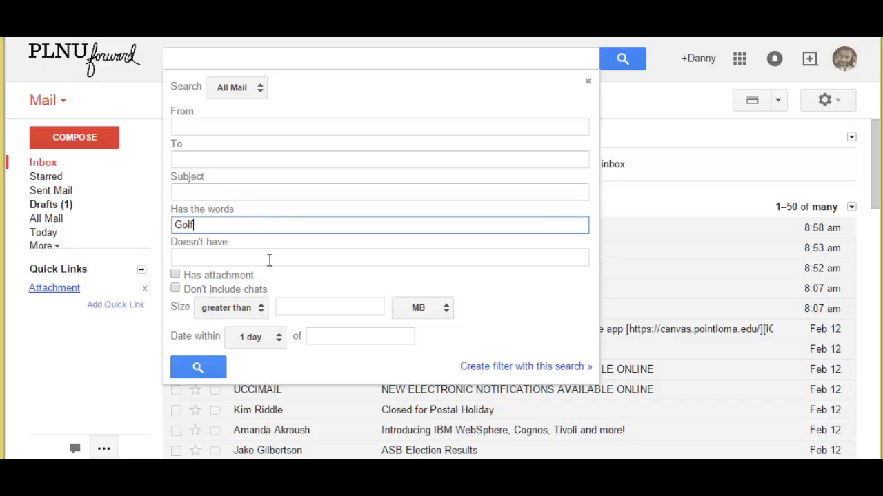
pyautogui.click(313, 337)
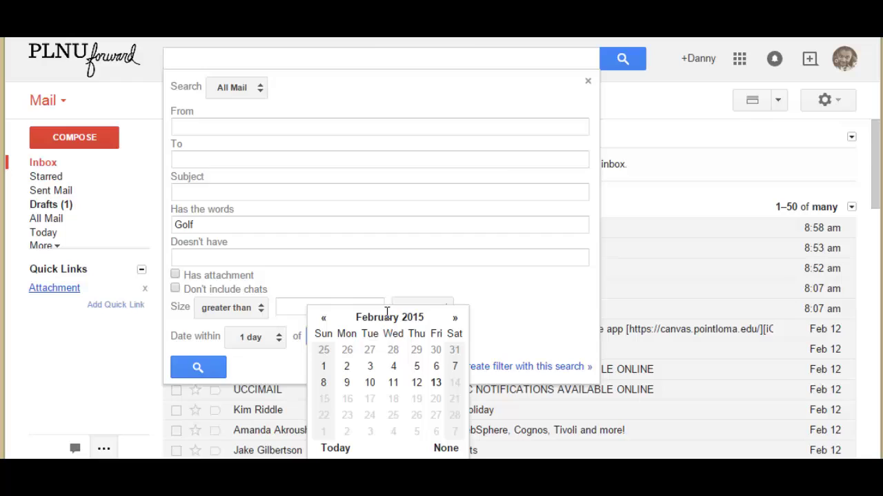
pyautogui.press('Return')
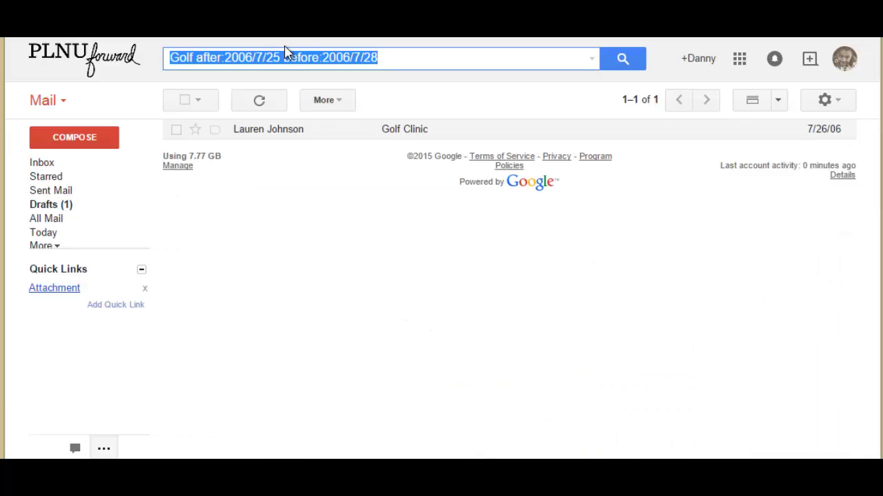